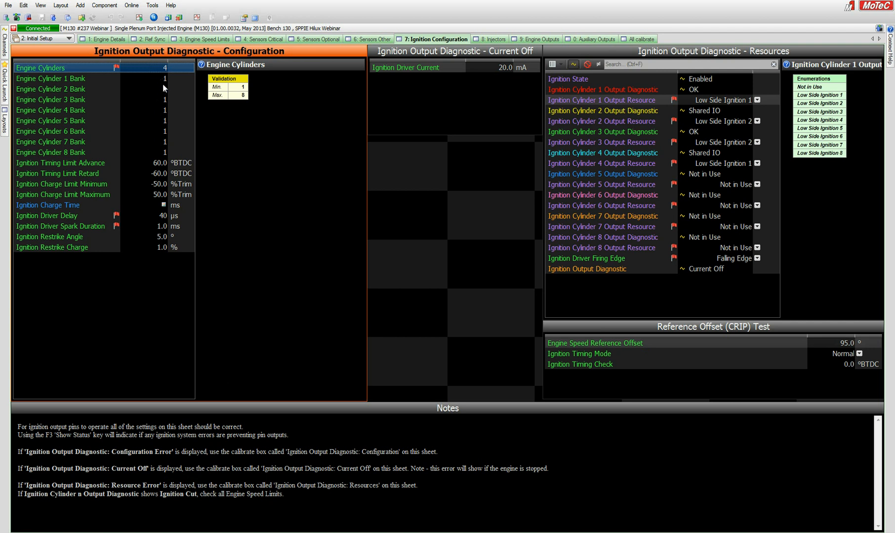
Review the descriptions of Engine Cylinder 1 Bank, Ignition Timing Limit Advance and Ignition Timing Limit Retard.
click(162, 78)
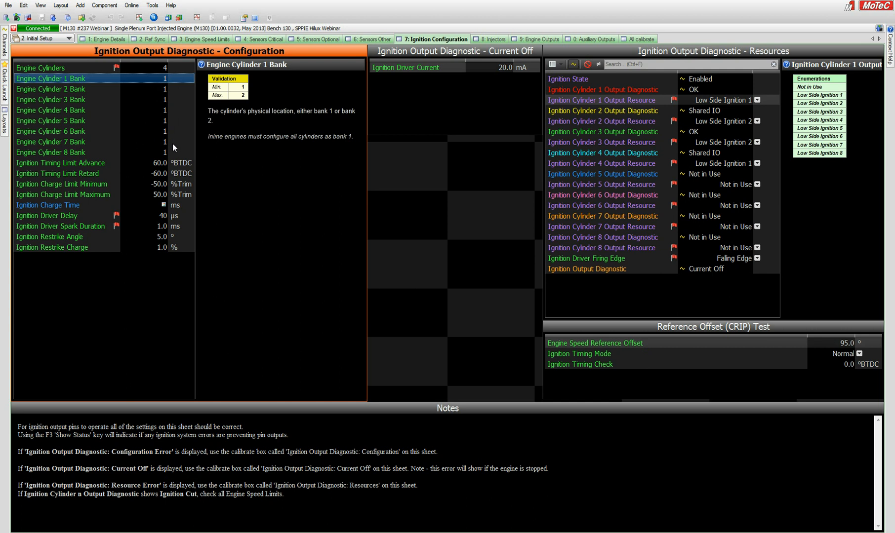
click(158, 164)
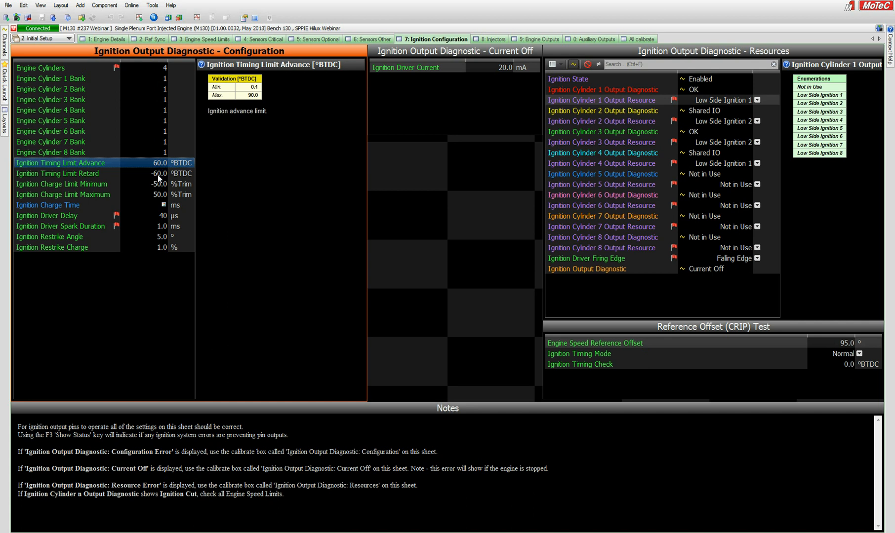
click(158, 174)
click(163, 166)
click(164, 174)
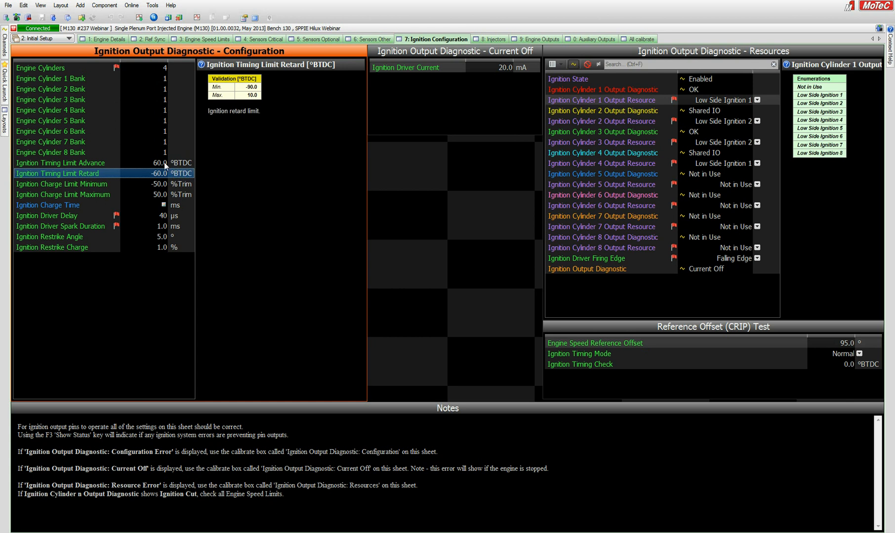
click(164, 163)
click(164, 175)
Compare the descriptions and validation ranges of Ignition Charge Limit Minimum and Ignition Charge Limit Maximum.
click(138, 182)
click(144, 194)
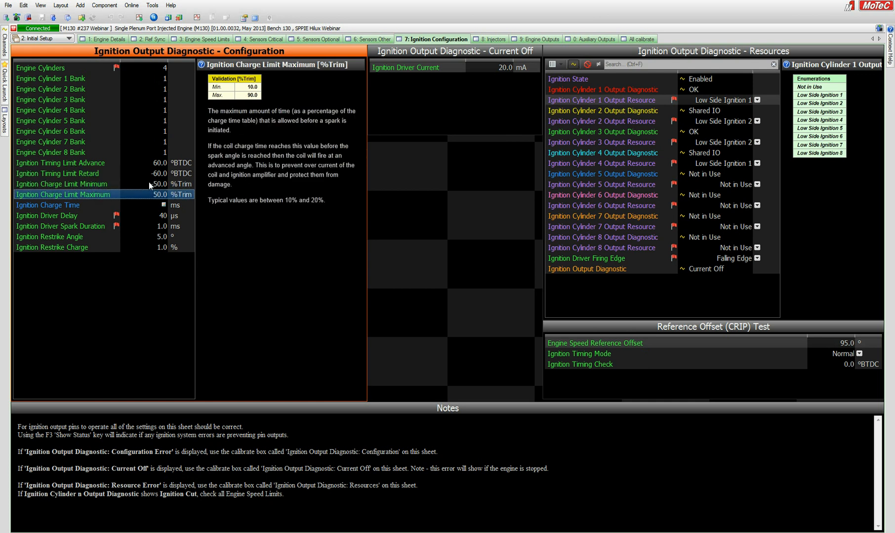
click(150, 183)
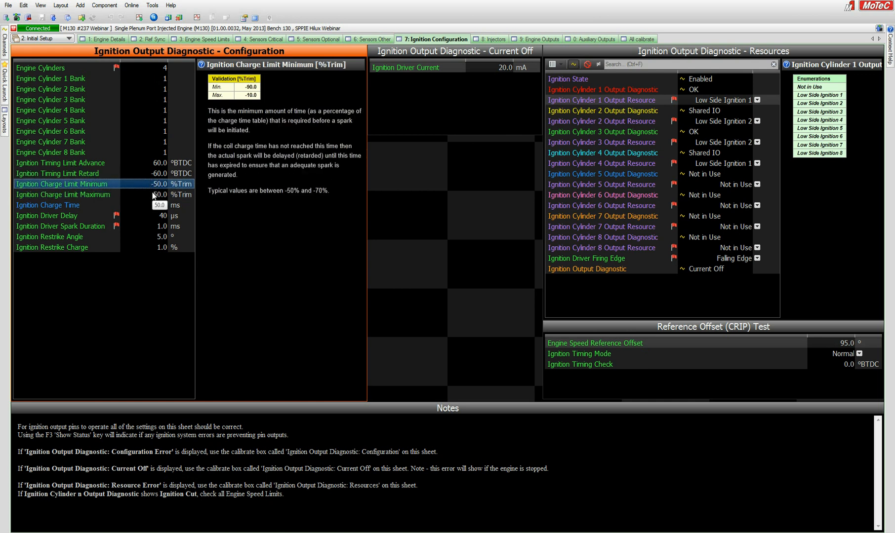
click(153, 194)
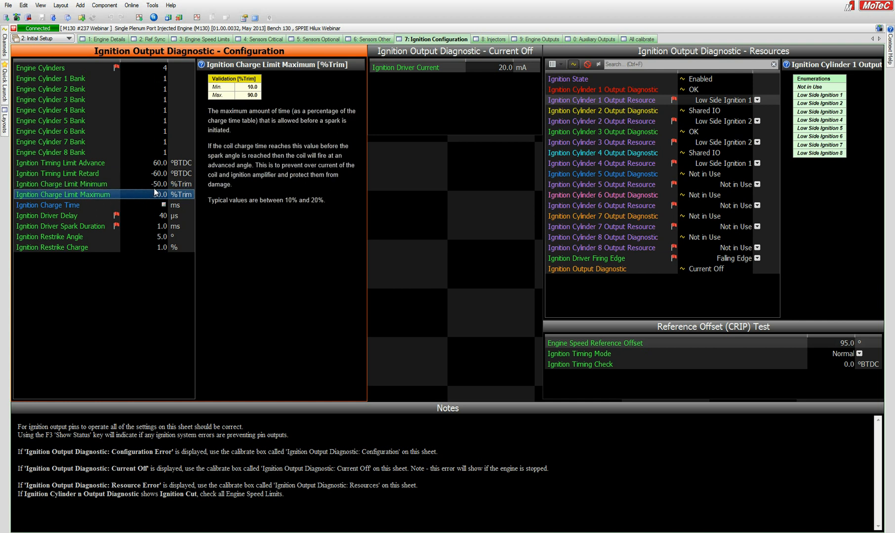
click(156, 185)
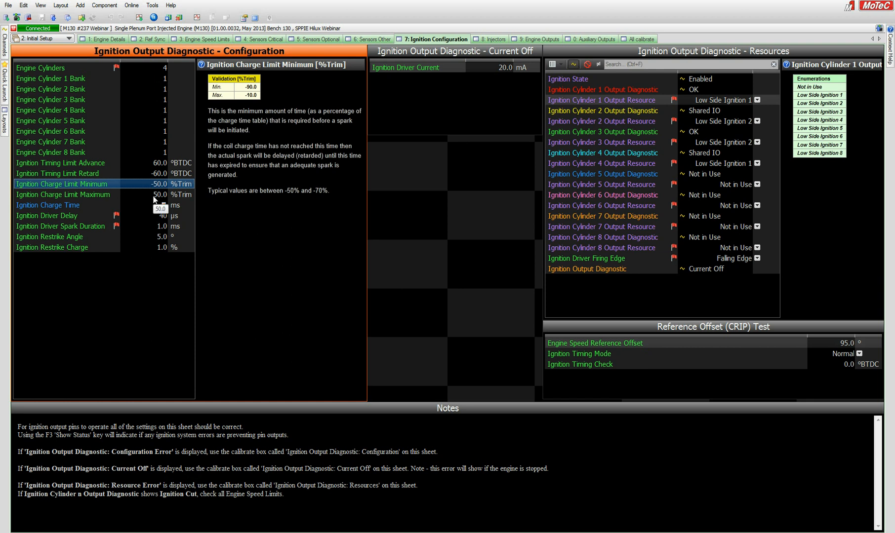
click(153, 196)
click(154, 184)
click(157, 194)
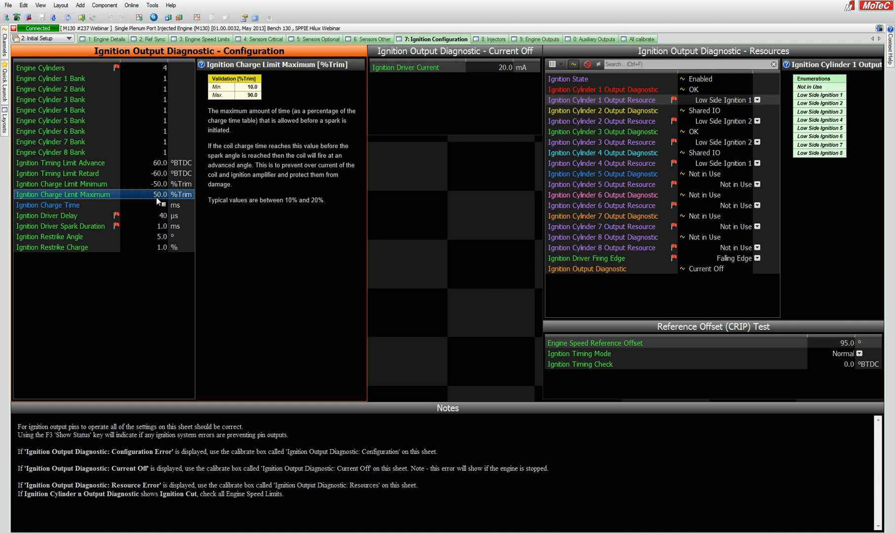
Examine the Ignition Charge Time table cells across the whole ECU Battery Voltage axis, from 8 to 15 V and back.
click(153, 207)
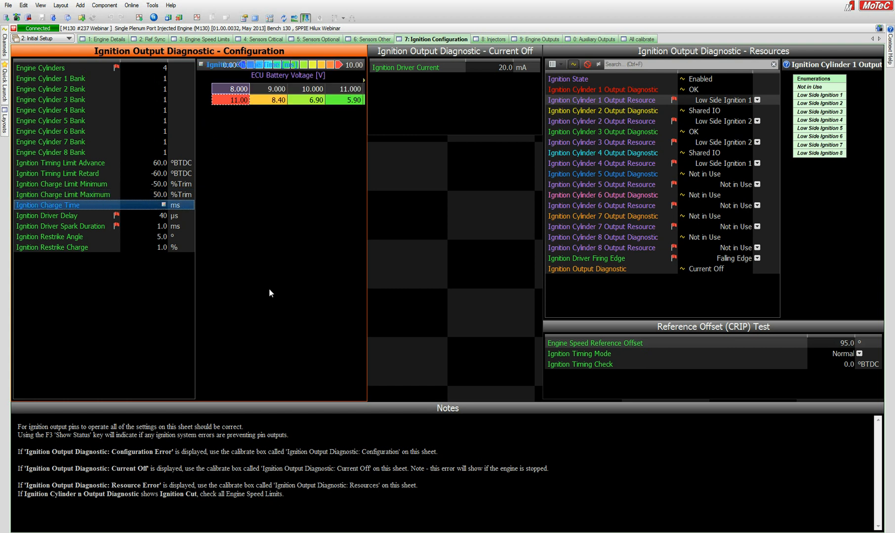
click(272, 101)
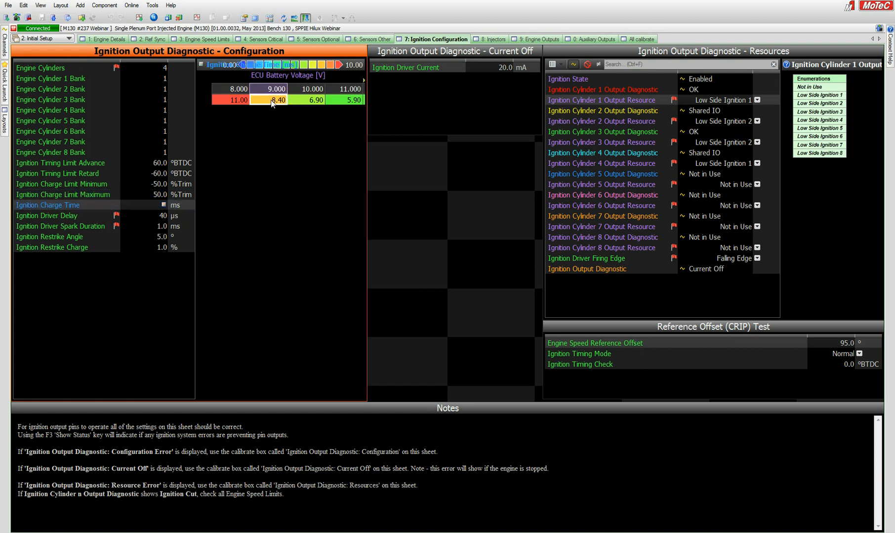
click(310, 101)
click(352, 101)
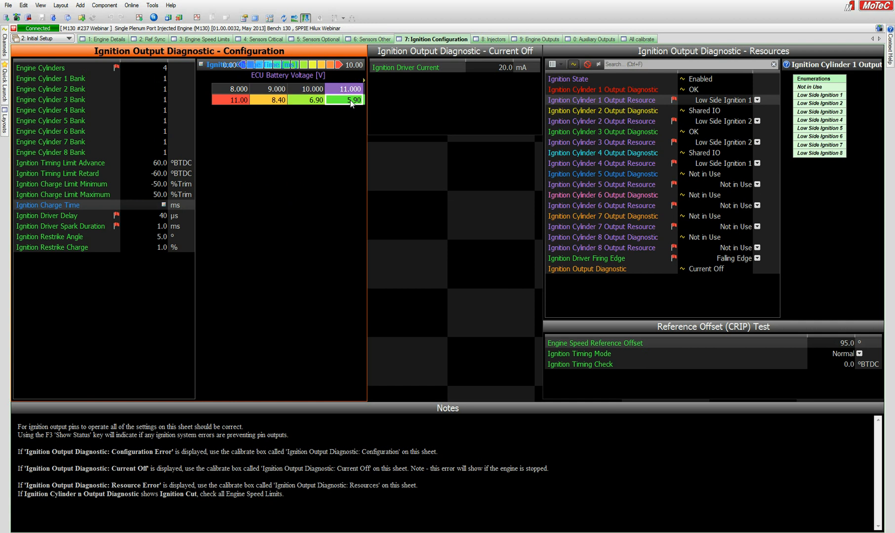
key(Right)
key(Right)
key(Right)
key(Right)
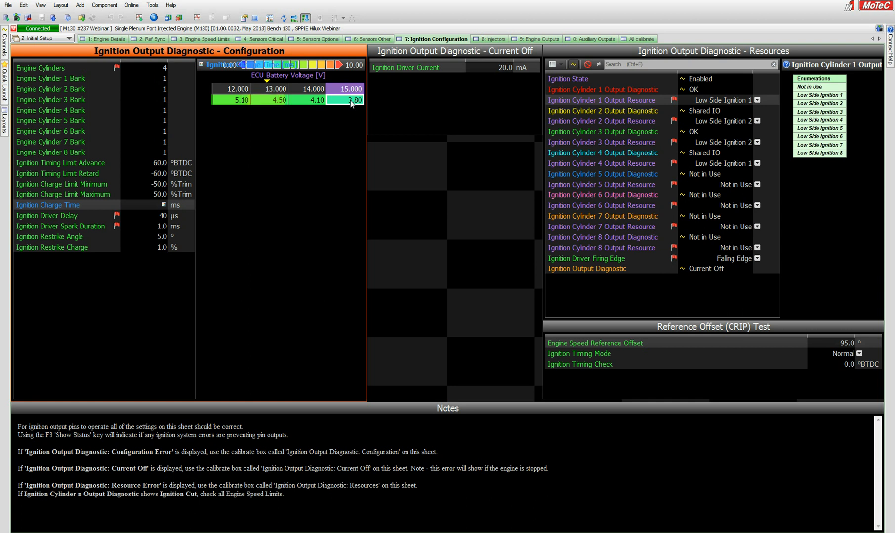
key(Left)
key(Left)
key(Left)
key(Left)
key(Left)
key(Left)
key(Left)
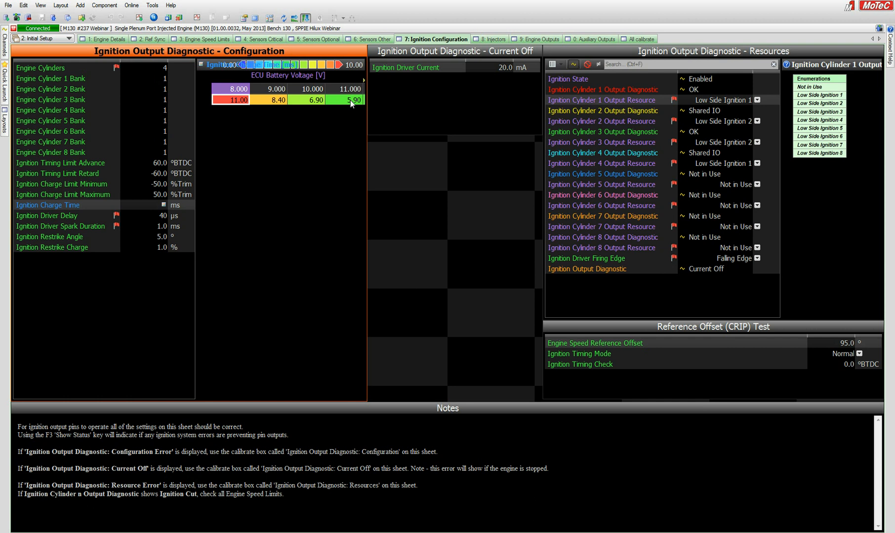
Review the descriptions of Ignition Driver Delay, Ignition Driver Spark Duration, Ignition Restrike Angle and Ignition Restrike Charge.
click(131, 217)
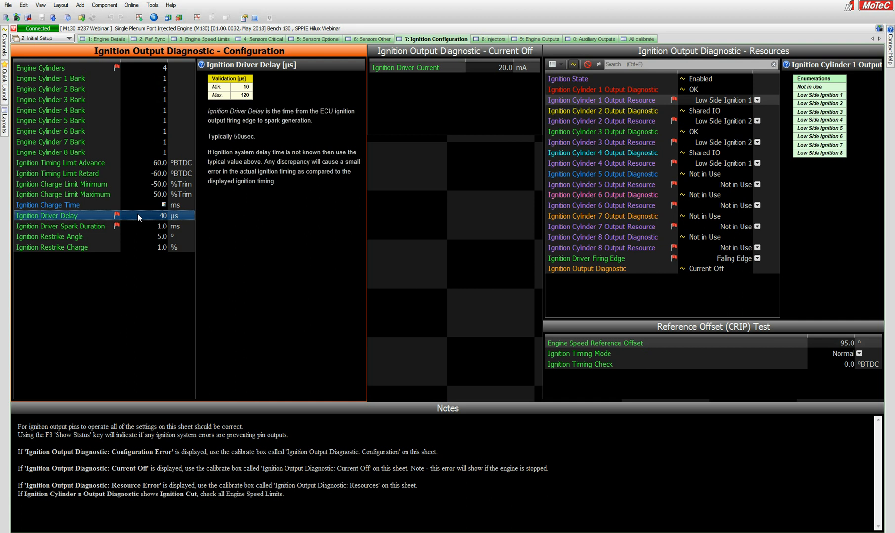
click(133, 228)
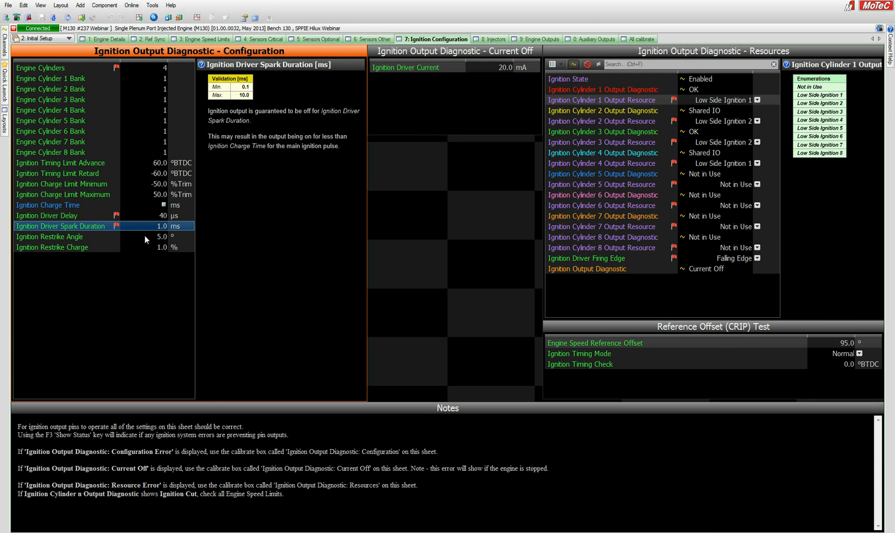
click(144, 237)
click(149, 246)
click(155, 236)
click(155, 247)
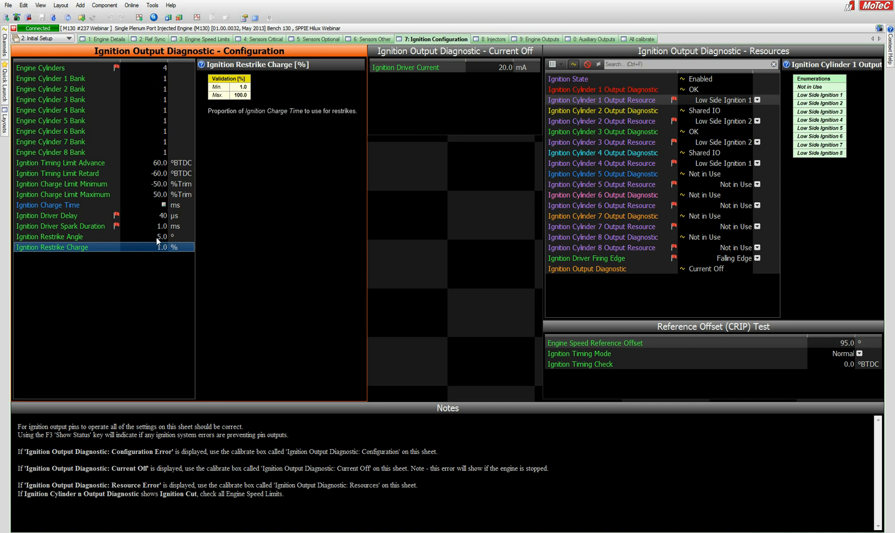
click(156, 237)
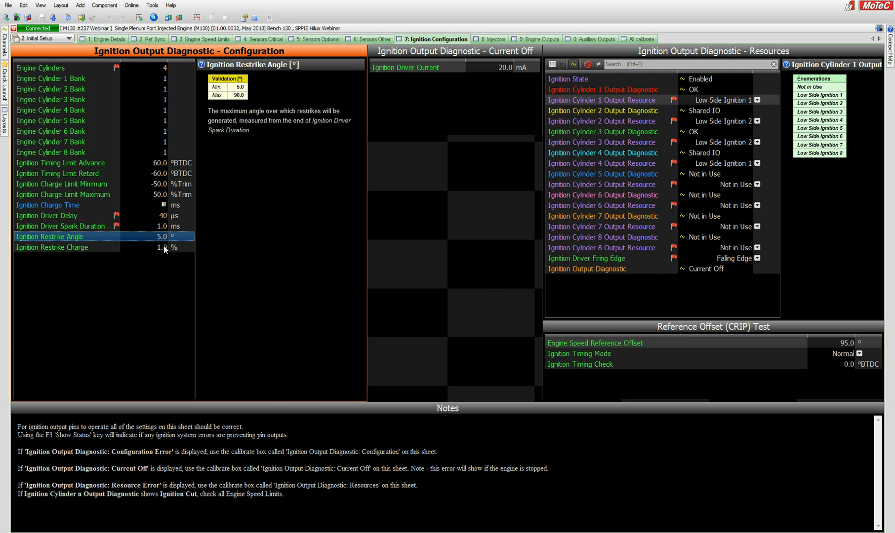
click(163, 247)
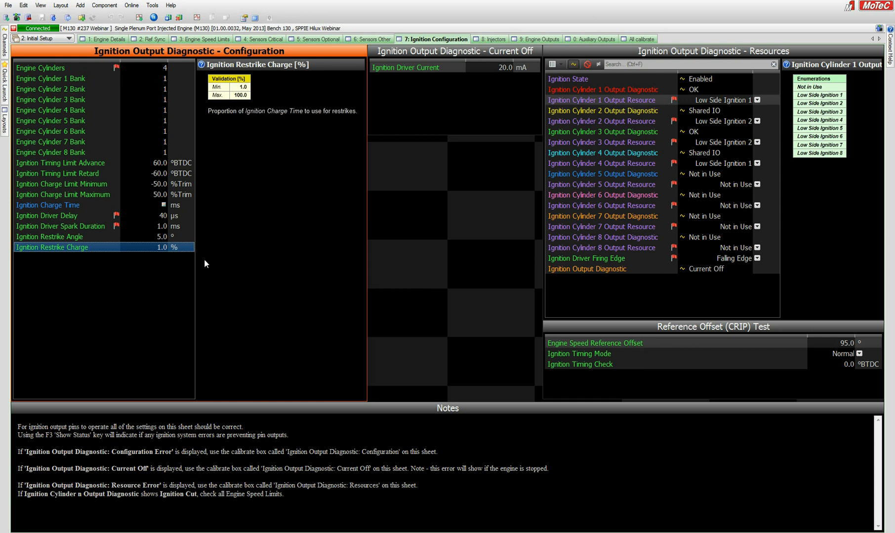
Set the Ignition Restrike Charge to 20 %, checking it against the Driver Spark Duration and Restrike Angle settings.
click(160, 227)
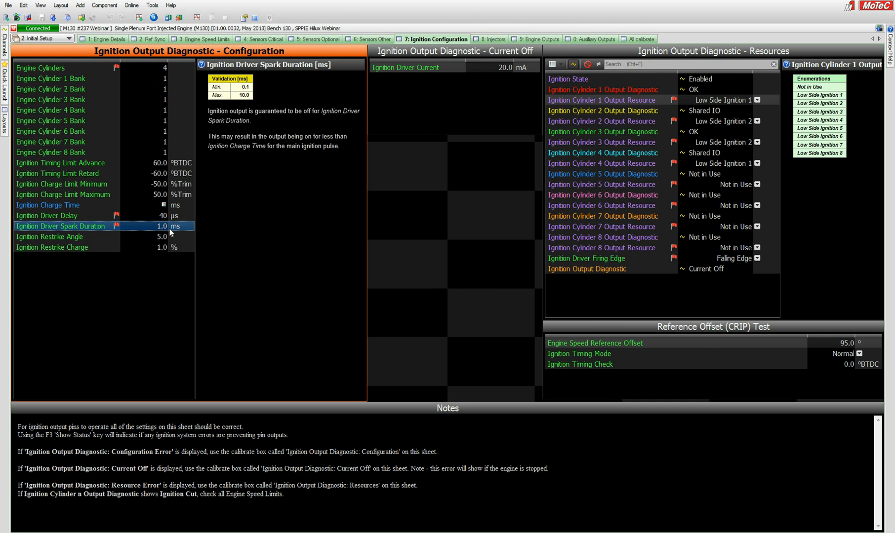
click(163, 248)
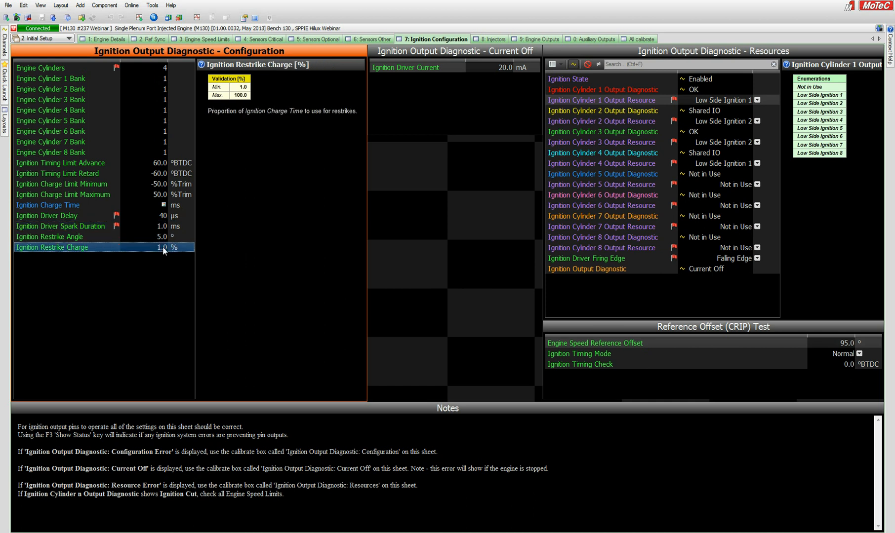
text(20)
key(Return)
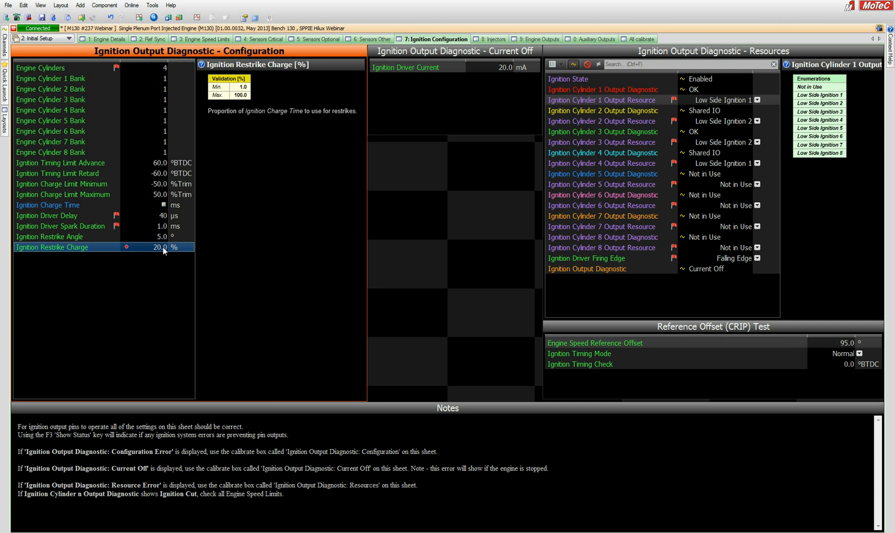
click(157, 238)
click(154, 250)
Check the Ignition Driver Current setting and hide the live channels in the ignition output resources list.
click(443, 86)
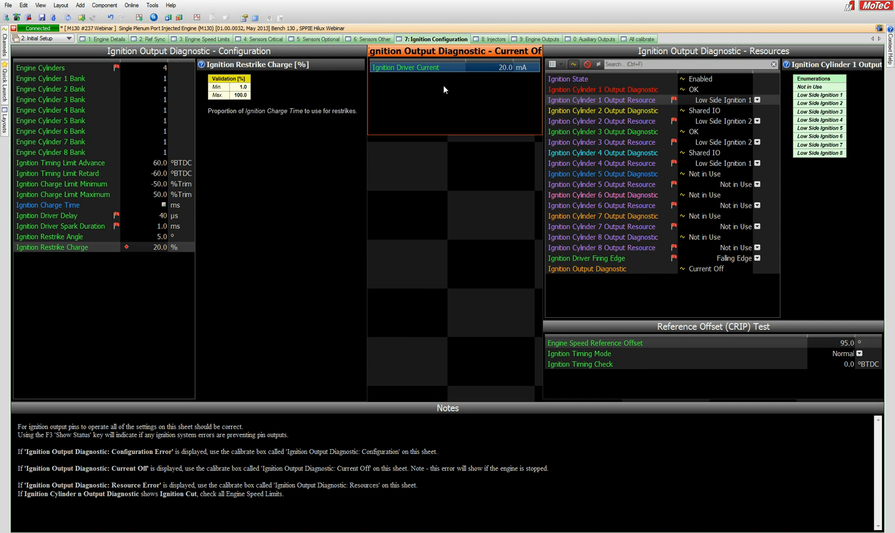
click(622, 53)
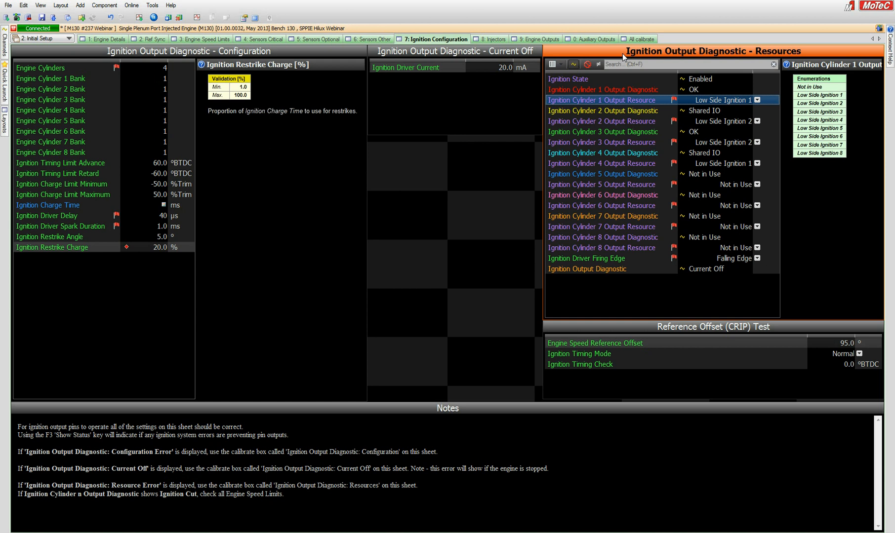
click(573, 64)
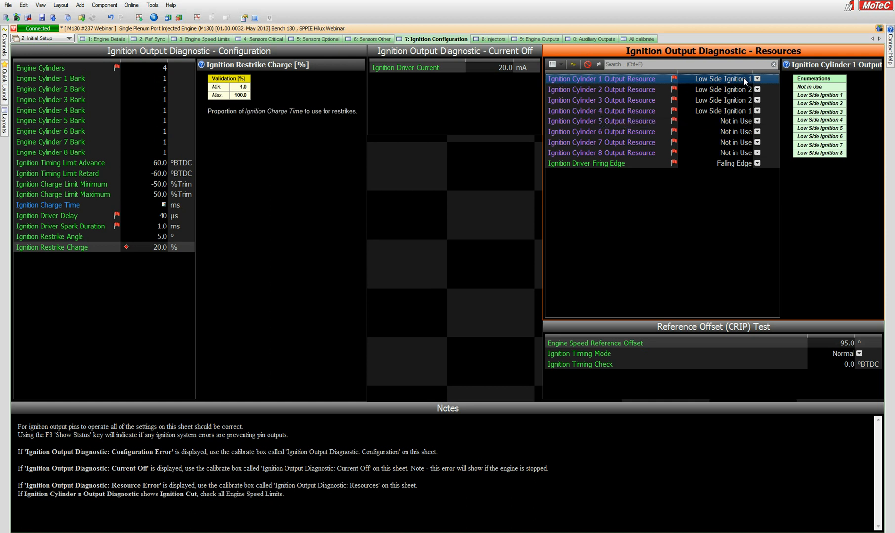
Compare the Low Side Ignition output resources assigned to cylinders 1 to 4 as wasted-spark pairs.
click(738, 90)
click(738, 99)
click(741, 112)
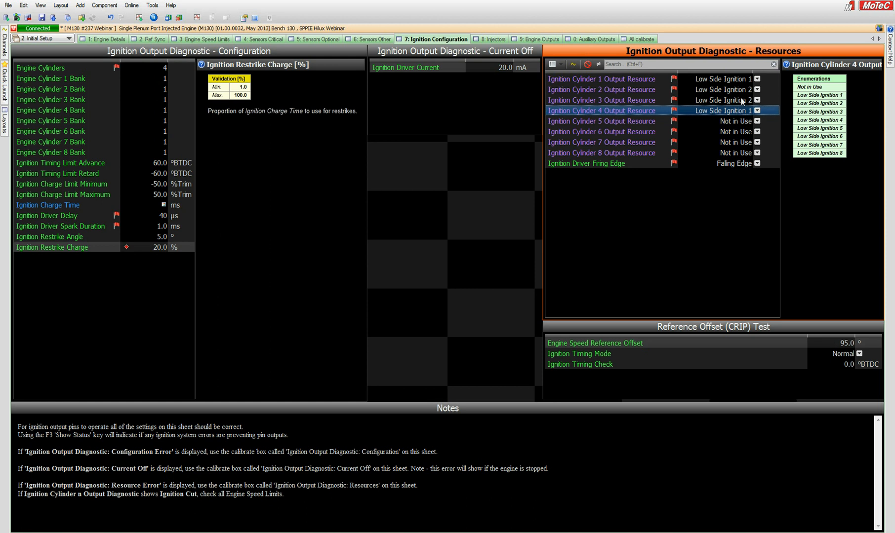
click(743, 81)
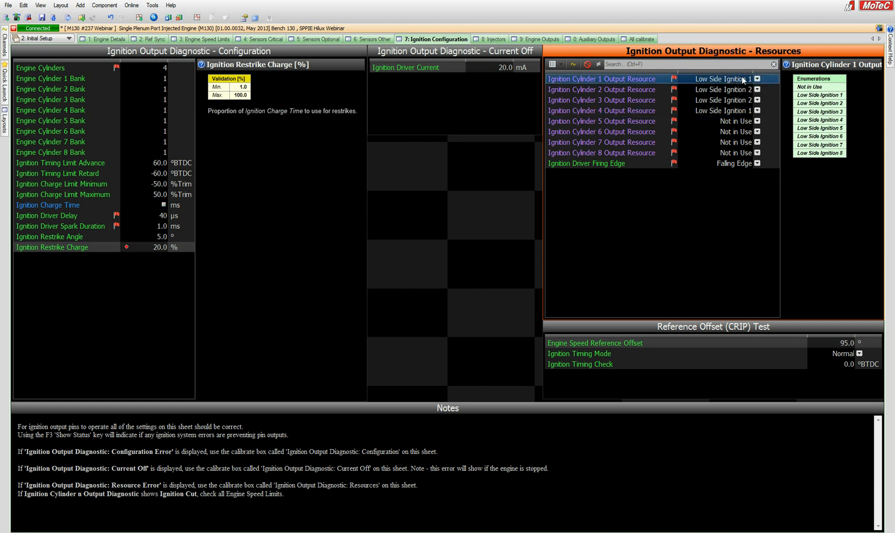
click(741, 113)
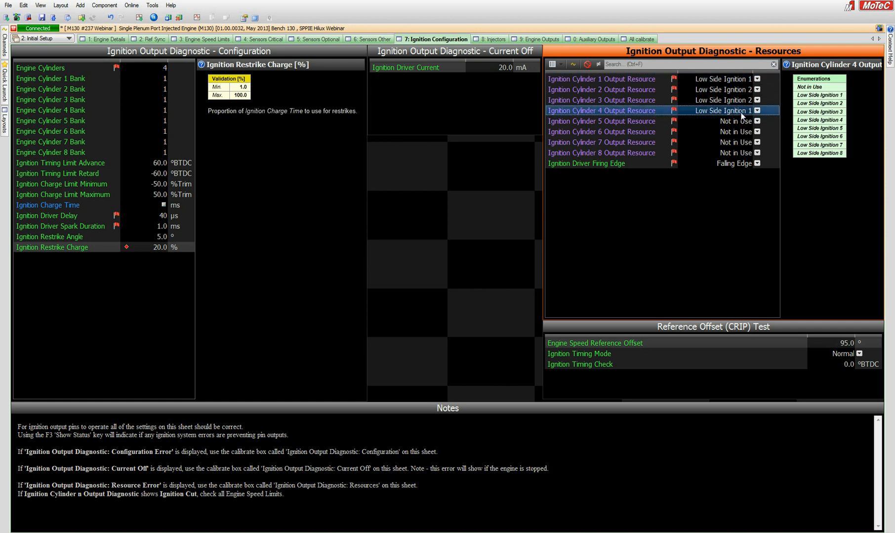
click(733, 91)
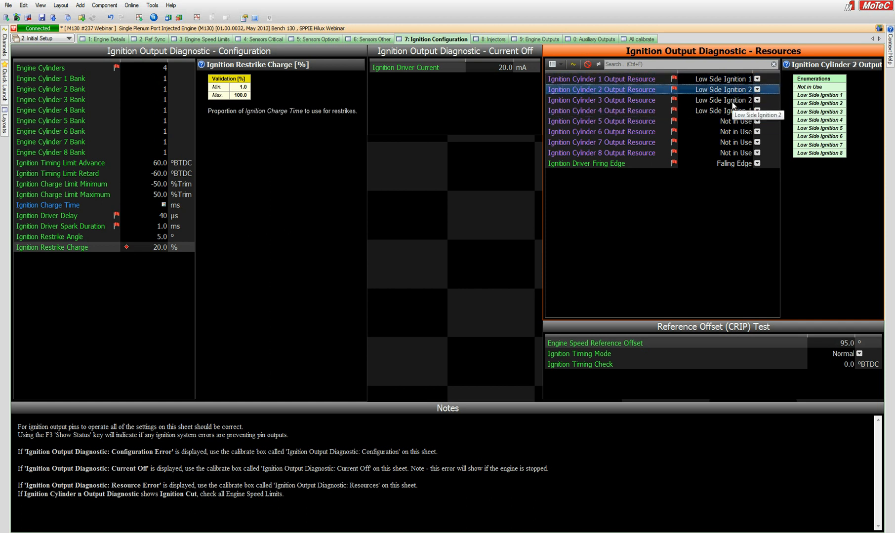
click(734, 104)
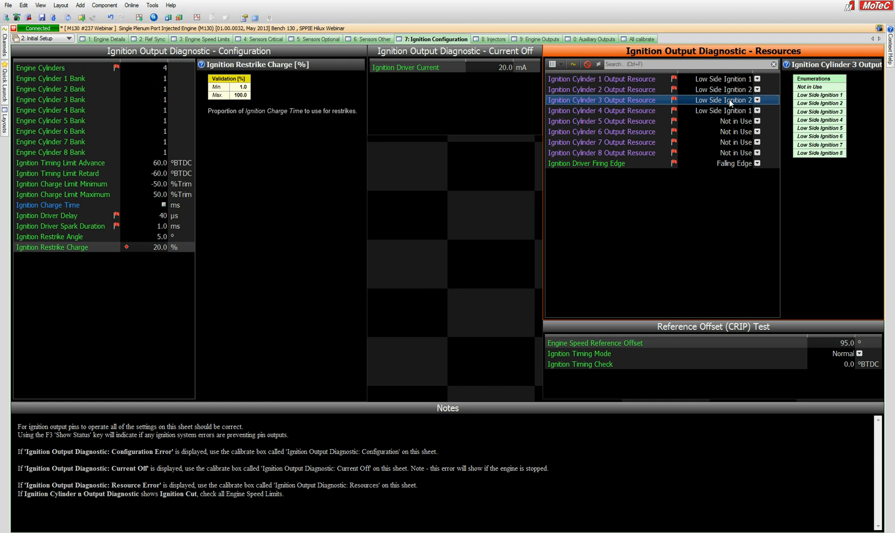
click(736, 82)
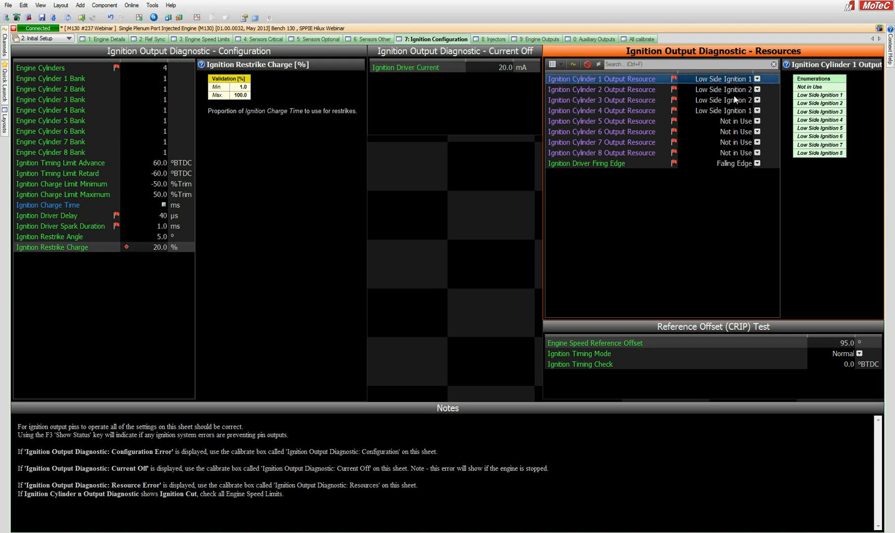
click(736, 98)
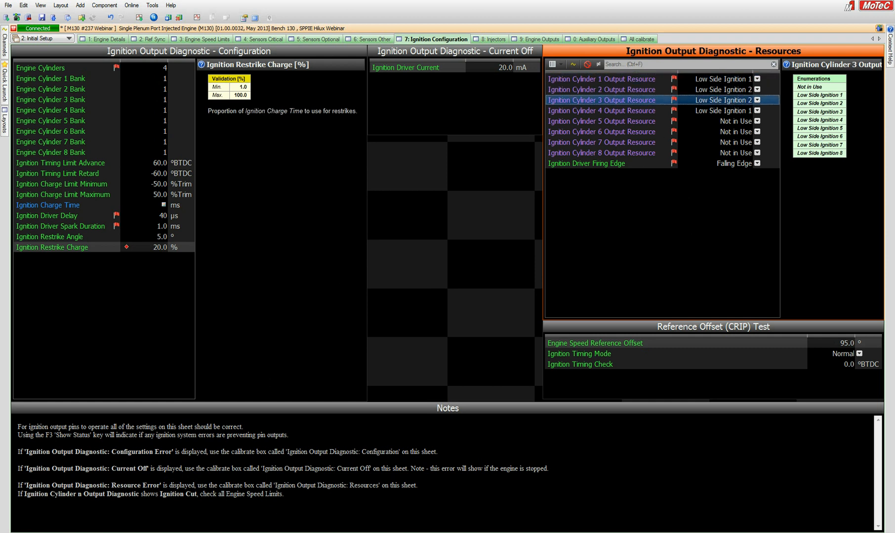
View the Ignition Wasted Pairs slide in the M1 Training presentation and return to M1 Tune at the Ignition Cylinder 1 Output Resource.
click(157, 531)
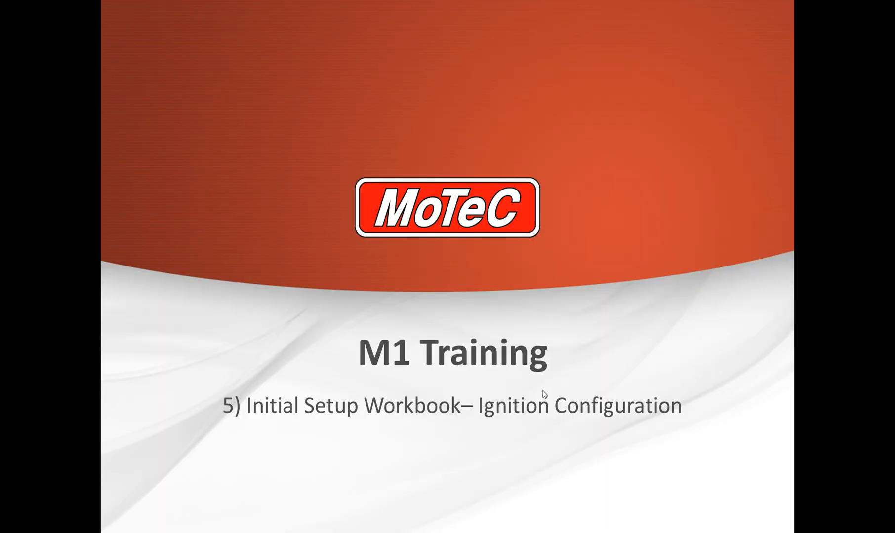
click(544, 394)
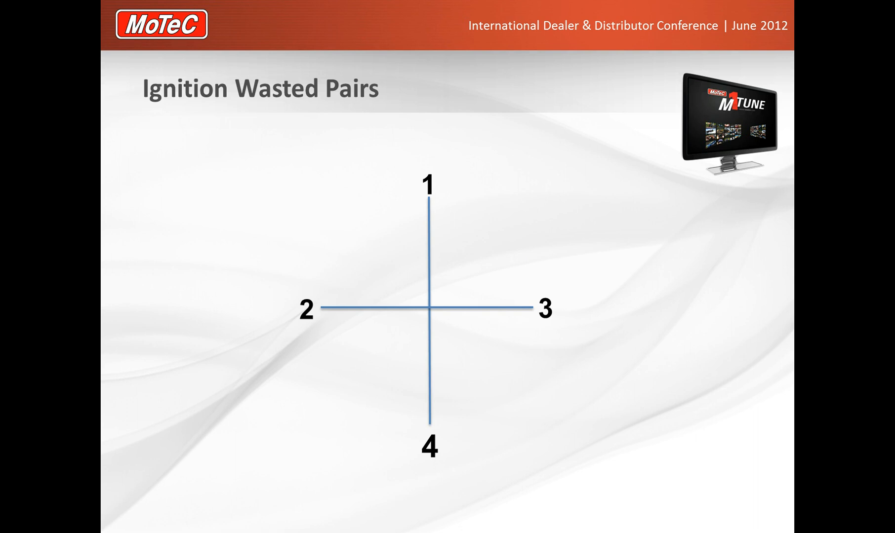
click(186, 526)
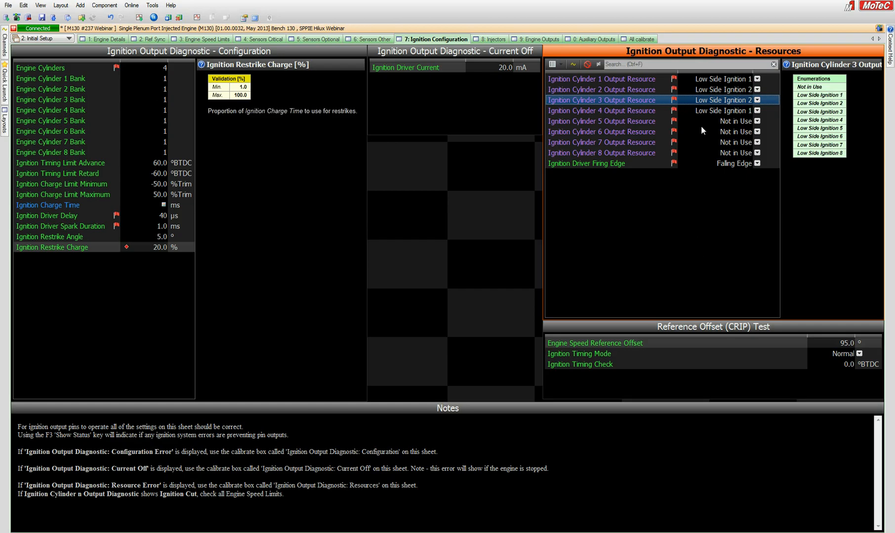
click(627, 80)
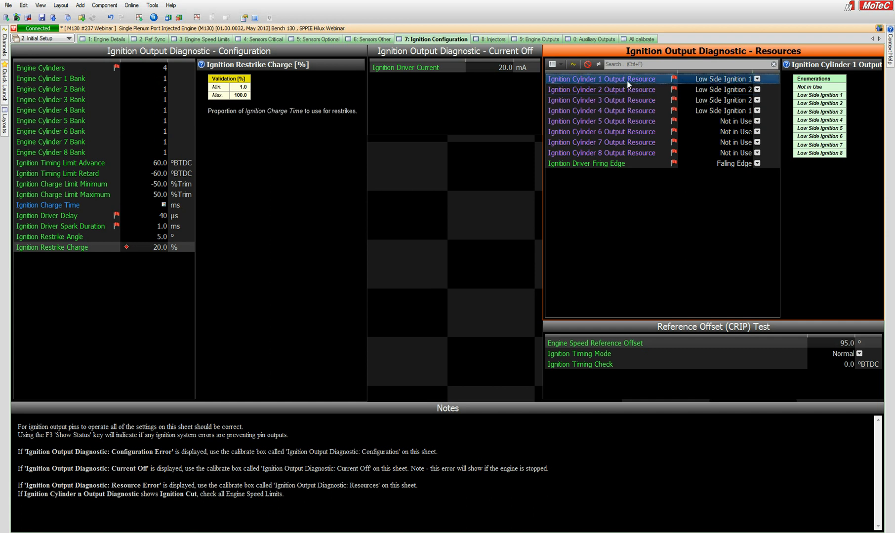
Assign Low Side Ignition 3 to the Ignition Cylinder 3 Output Resource and Low Side Ignition 4 to cylinder 4.
click(625, 111)
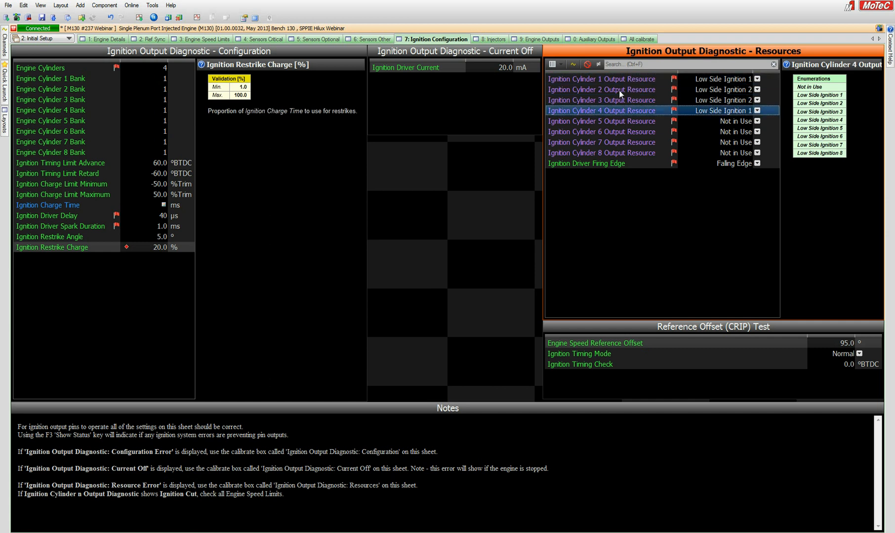
click(618, 99)
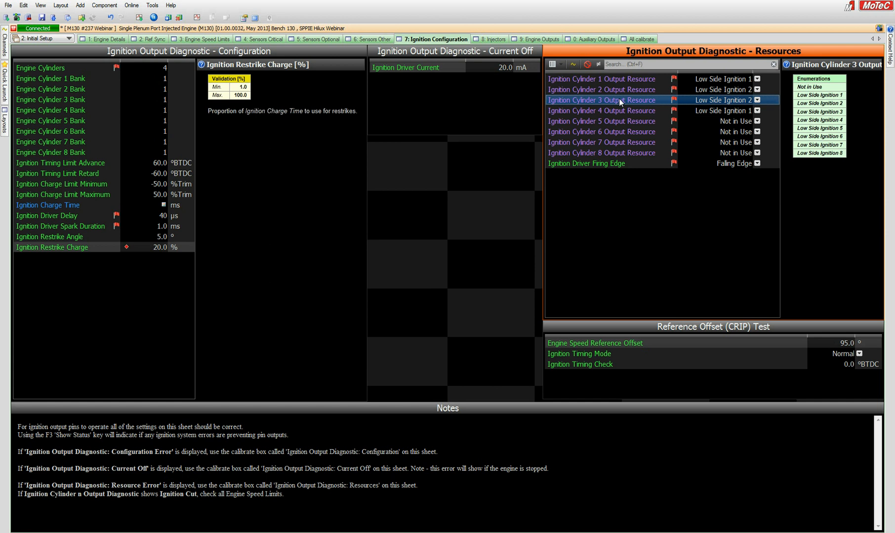
click(757, 100)
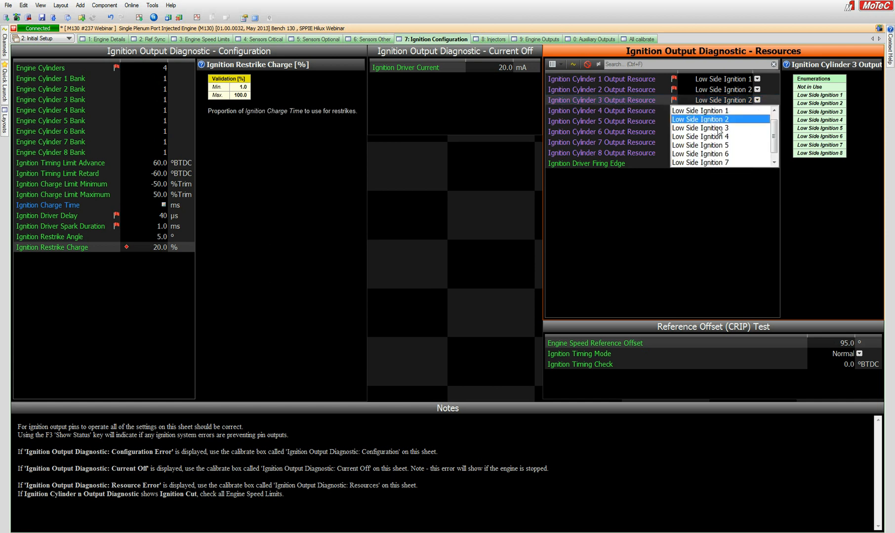
click(717, 128)
click(758, 112)
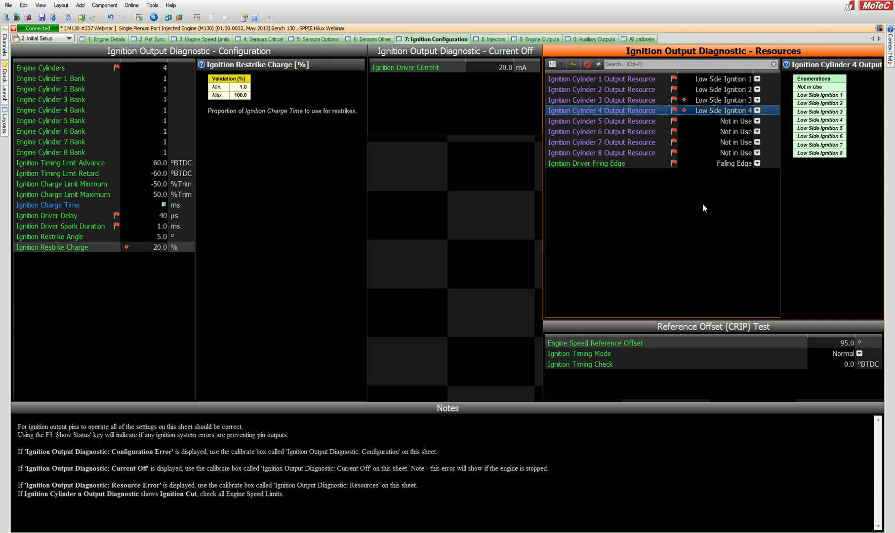
Assign Low Side Ignition 1 to the output resources of ignition cylinders 2, 3 and 4.
click(758, 90)
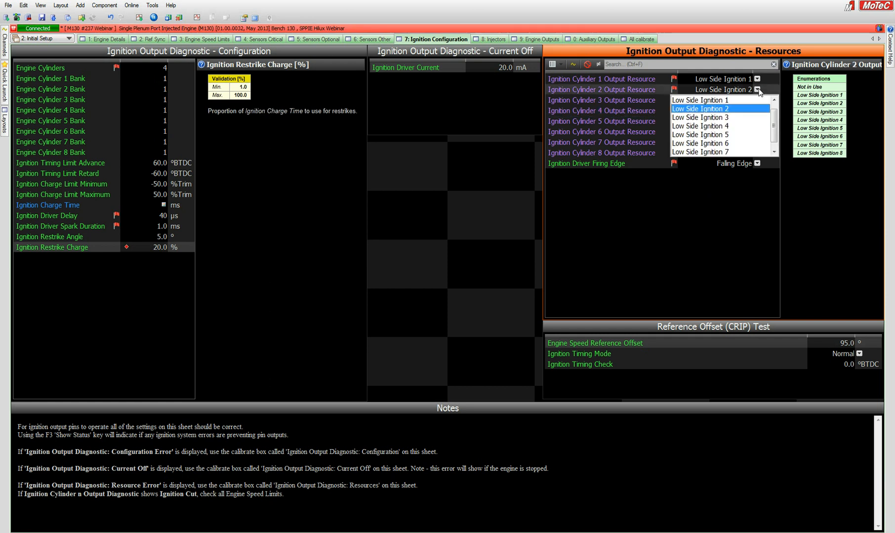
click(723, 101)
click(757, 100)
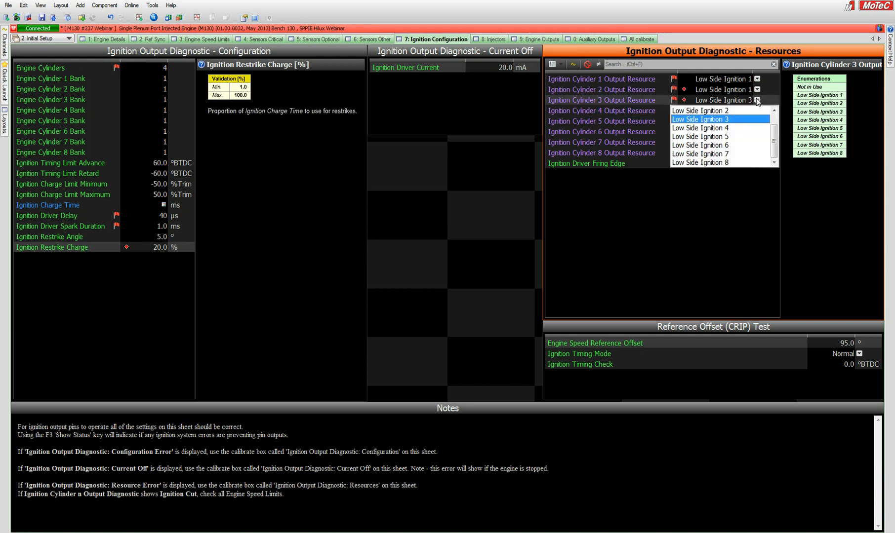
scroll(774, 138, up, 1)
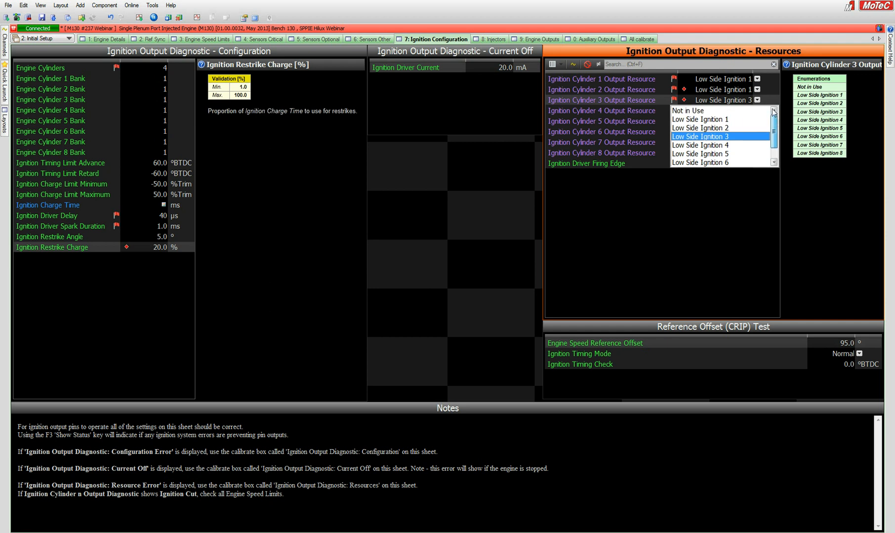
click(720, 122)
click(757, 110)
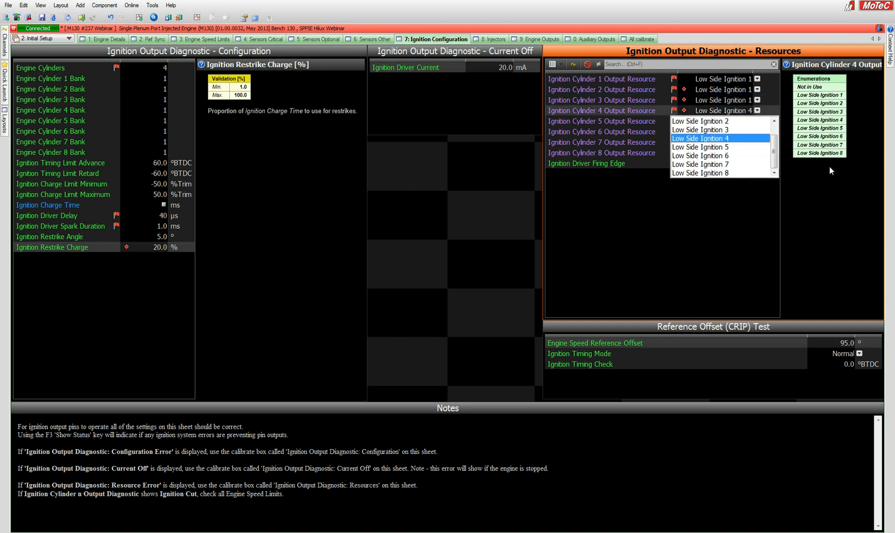
scroll(725, 148, up, 1)
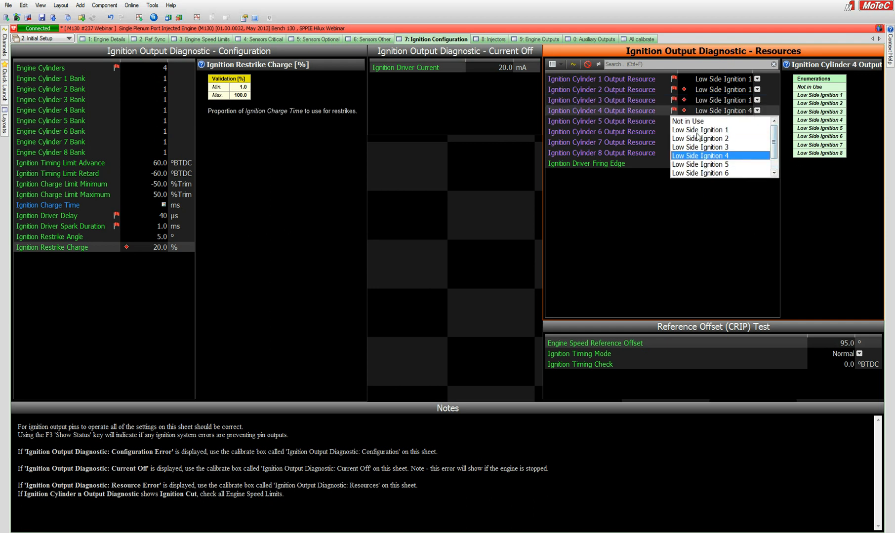
click(701, 130)
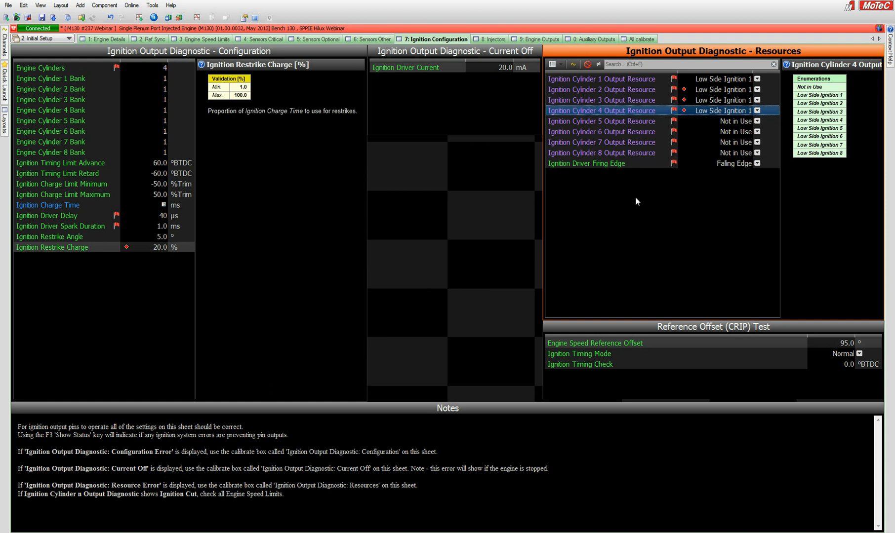
Assign Low Side Ignition 2 to the output resources of ignition cylinders 3 and 2.
click(757, 100)
click(722, 120)
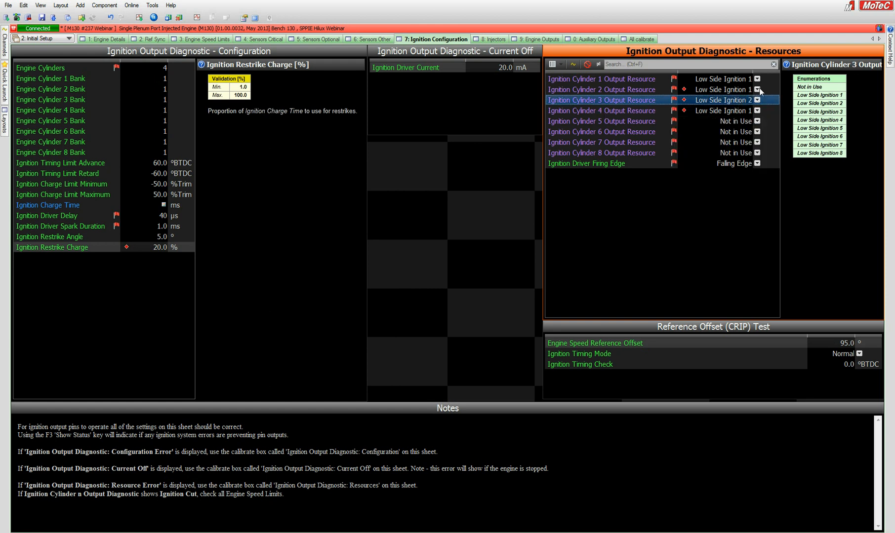
click(757, 90)
click(725, 109)
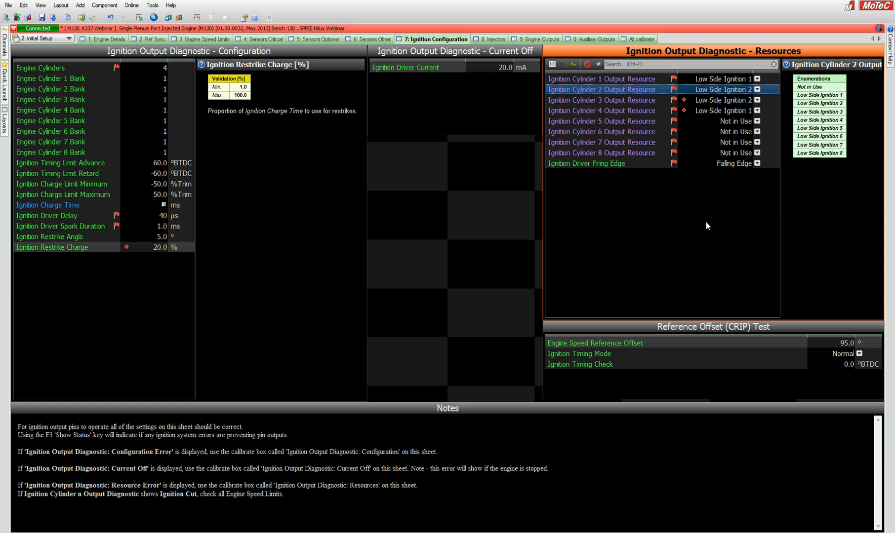
Check the Ignition Driver Firing Edge setting and show the live channels in the ignition output resources list.
click(644, 167)
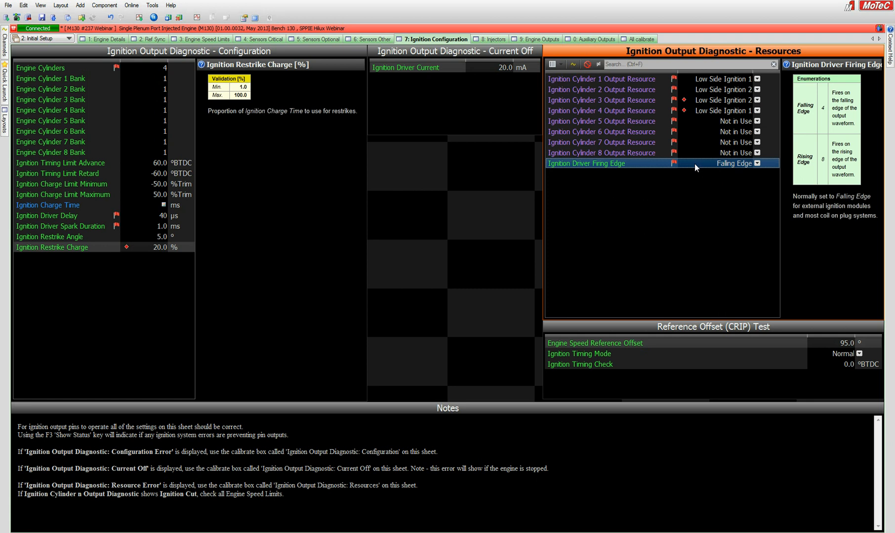
click(574, 64)
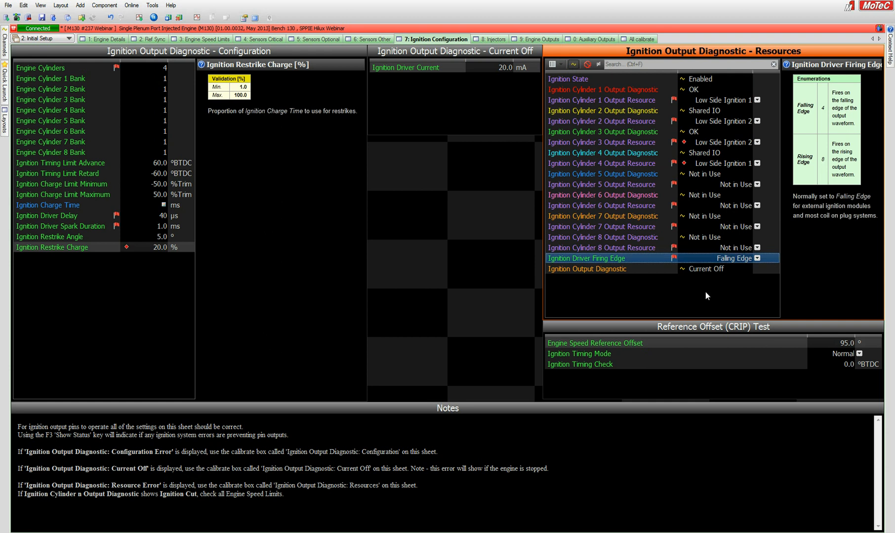
Examine the output diagnostics of the ignition cylinders, the overall Ignition Output Diagnostic and the Ignition State.
click(693, 91)
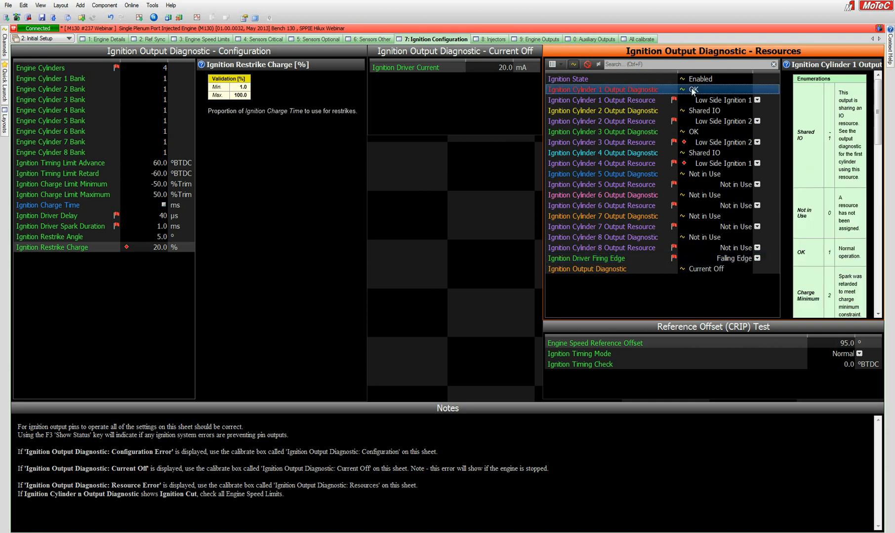
click(693, 132)
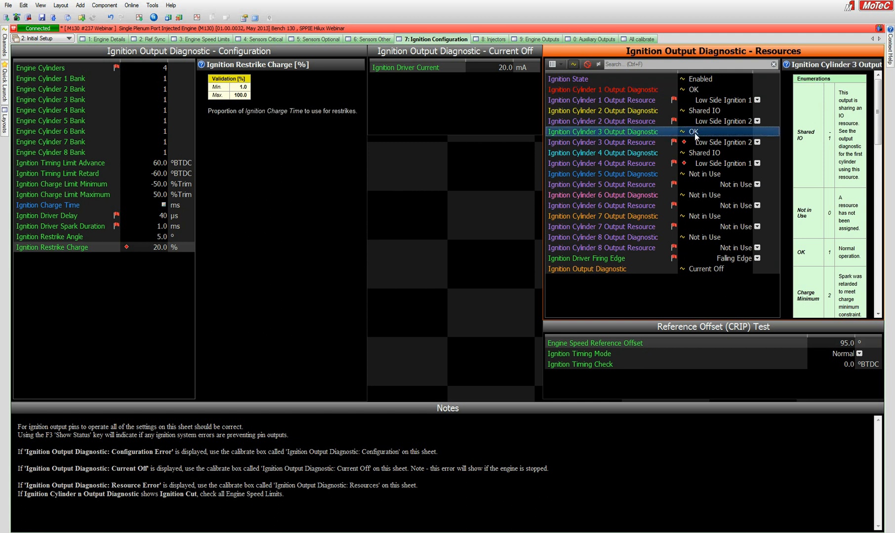
click(697, 110)
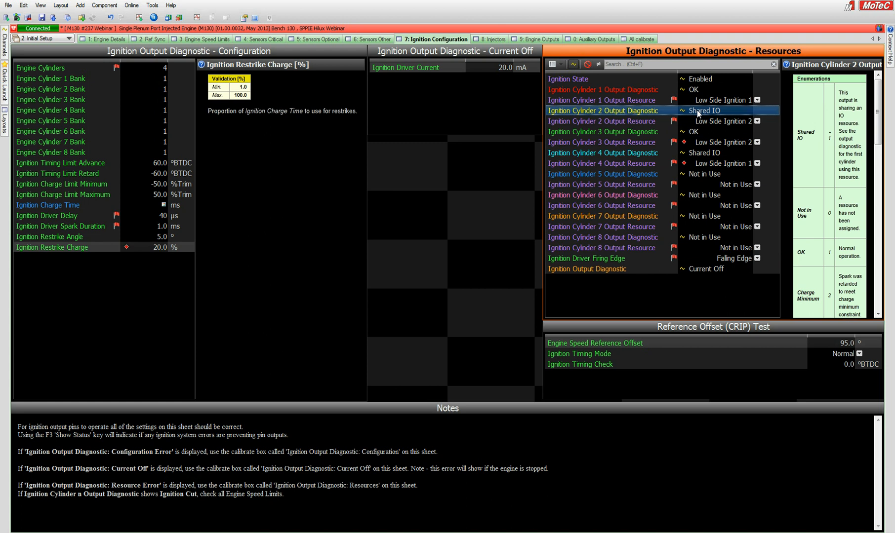
click(699, 154)
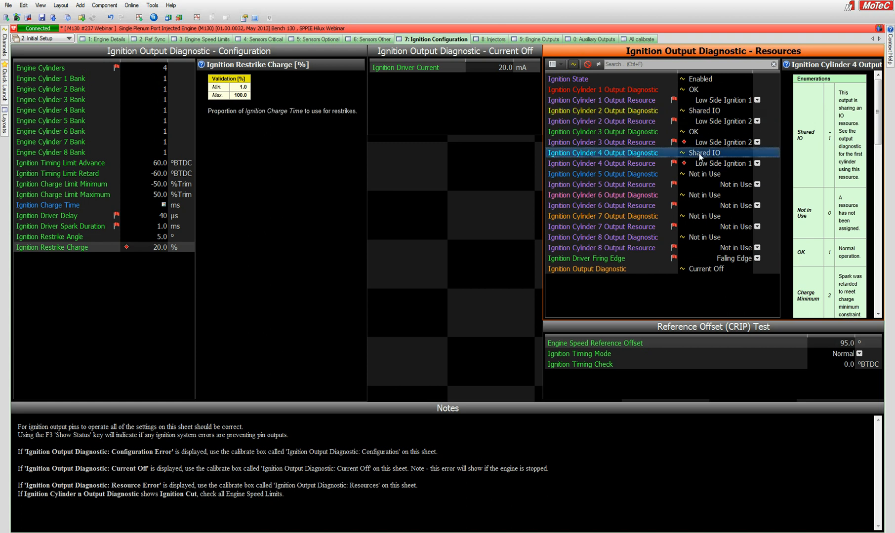
click(704, 195)
click(702, 215)
click(701, 239)
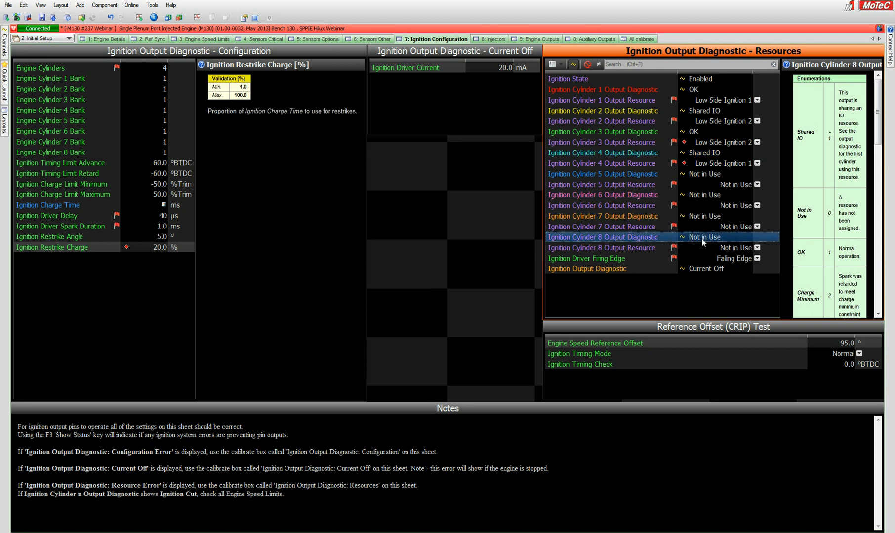
click(695, 272)
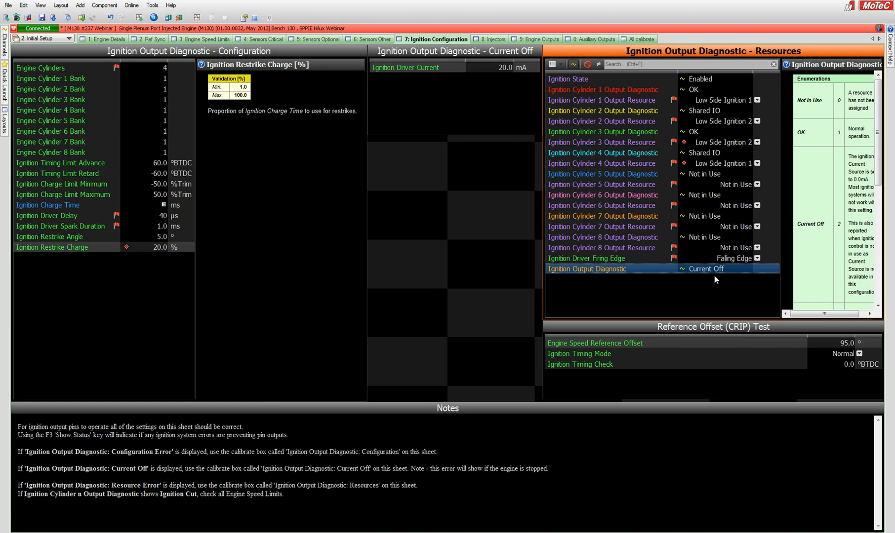
click(702, 79)
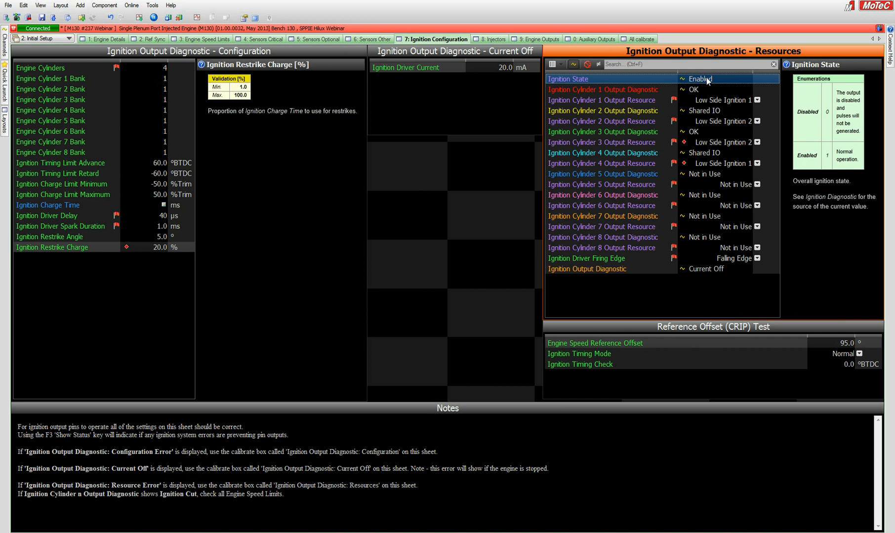
Assign Low Side Ignition 2 to the Ignition Cylinder 4 Output Resource, save the change and acknowledge the ECU reset.
click(757, 164)
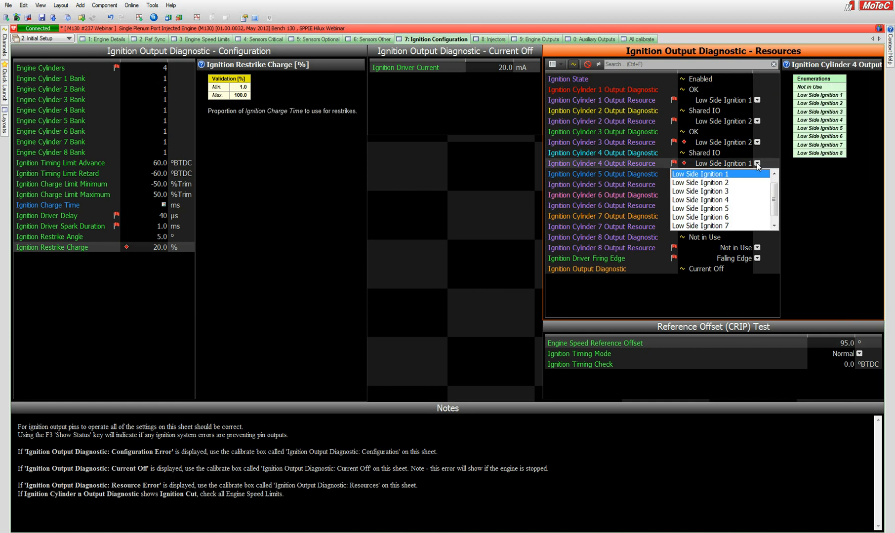
click(709, 183)
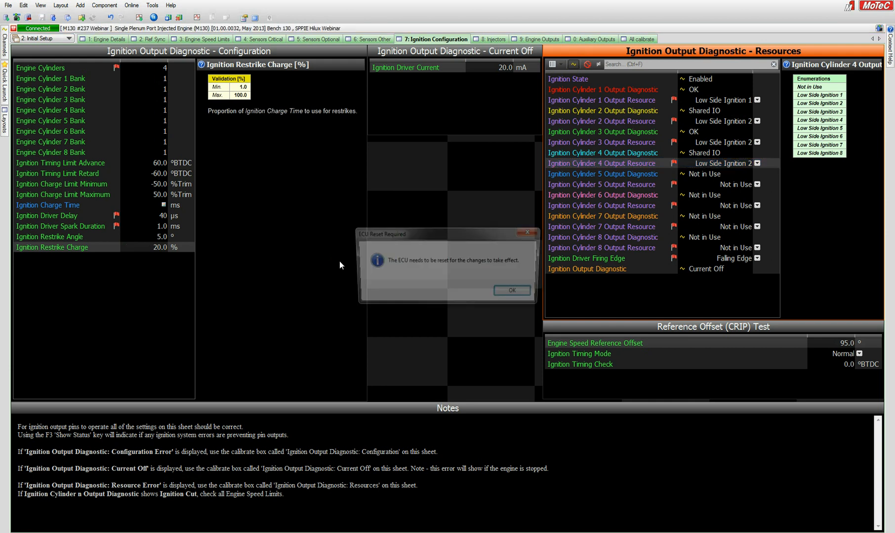
click(515, 293)
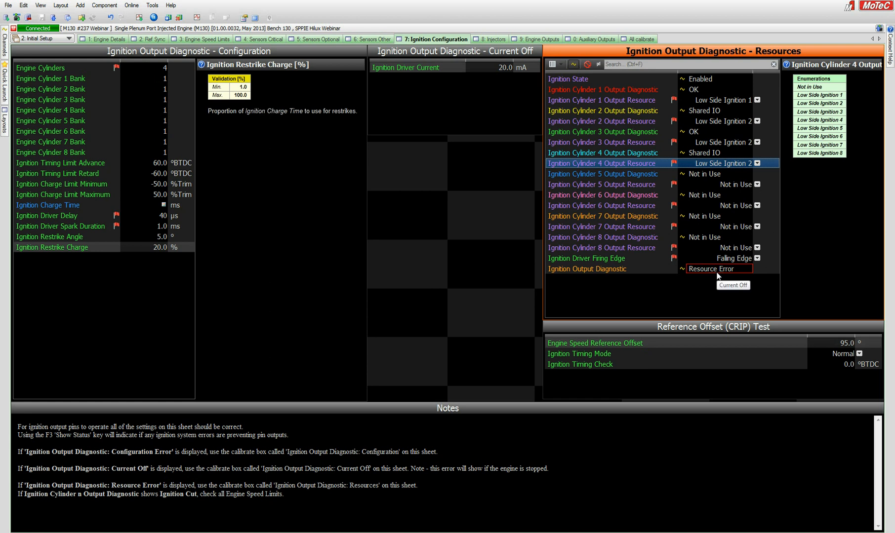
Set the Ignition Cylinder 4 Output Resource back to Low Side Ignition 1, save it and acknowledge the ECU reset.
click(757, 163)
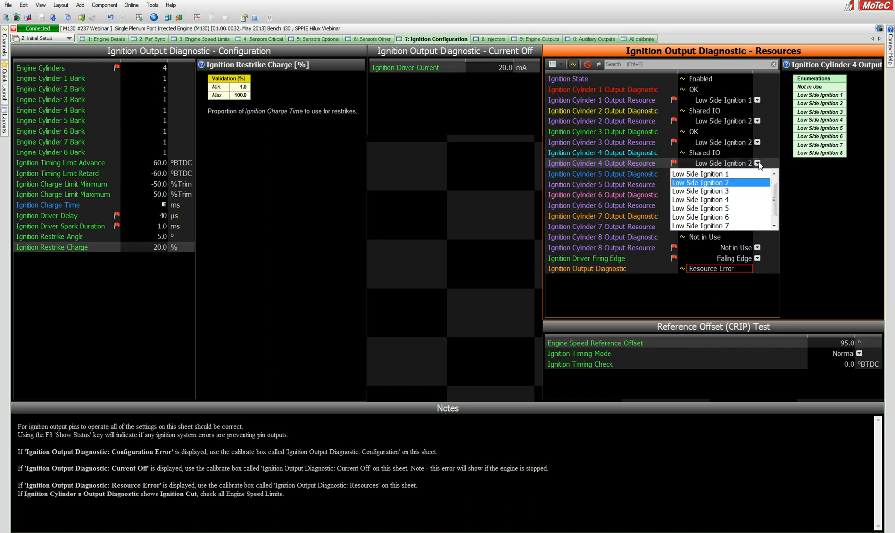
click(708, 173)
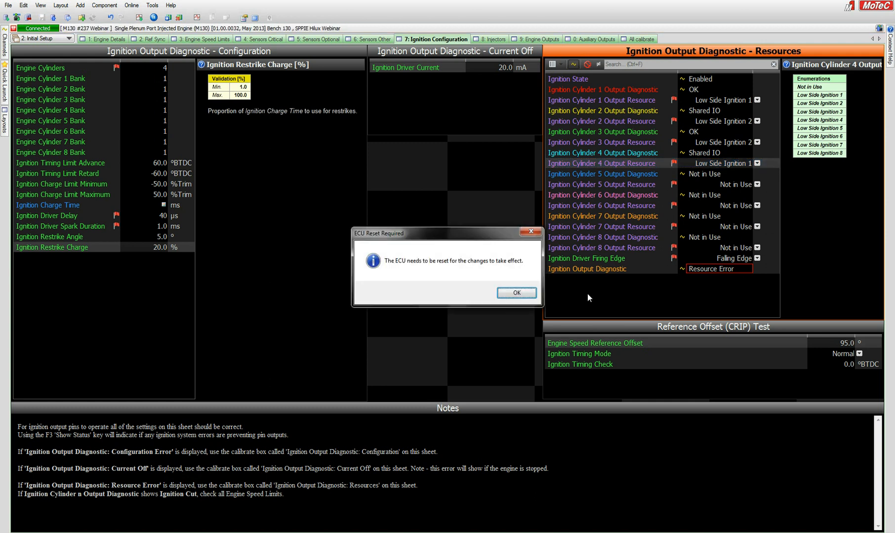
click(517, 293)
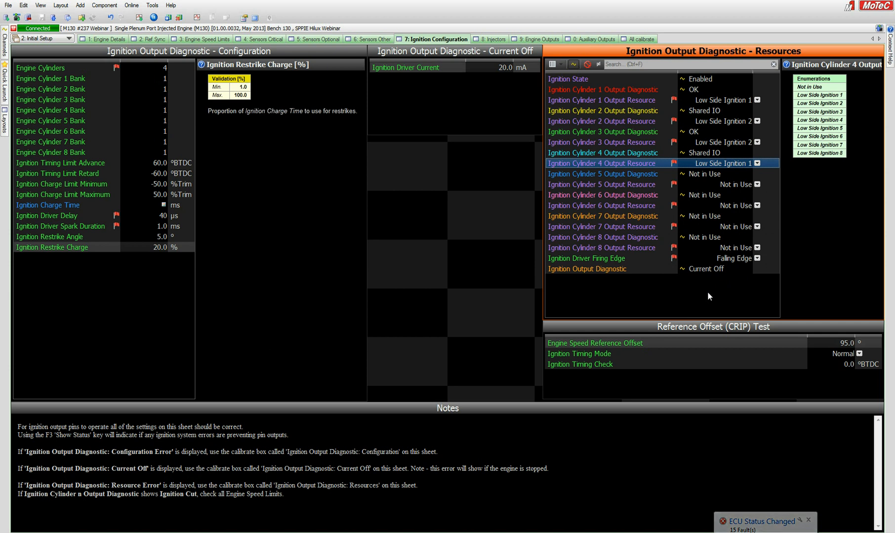
Set the Ignition Timing Mode to Check Timing and check the Ignition Timing Check and Engine Speed Reference Offset settings.
click(733, 329)
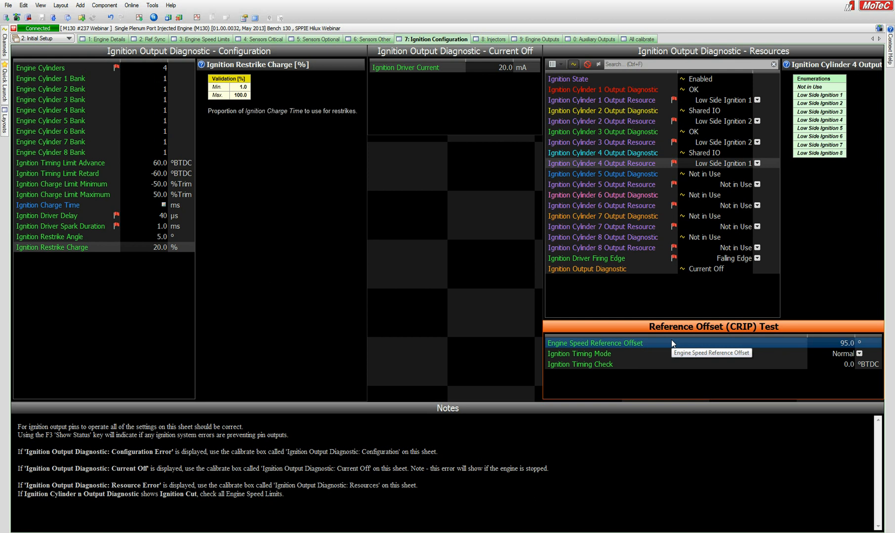
click(859, 353)
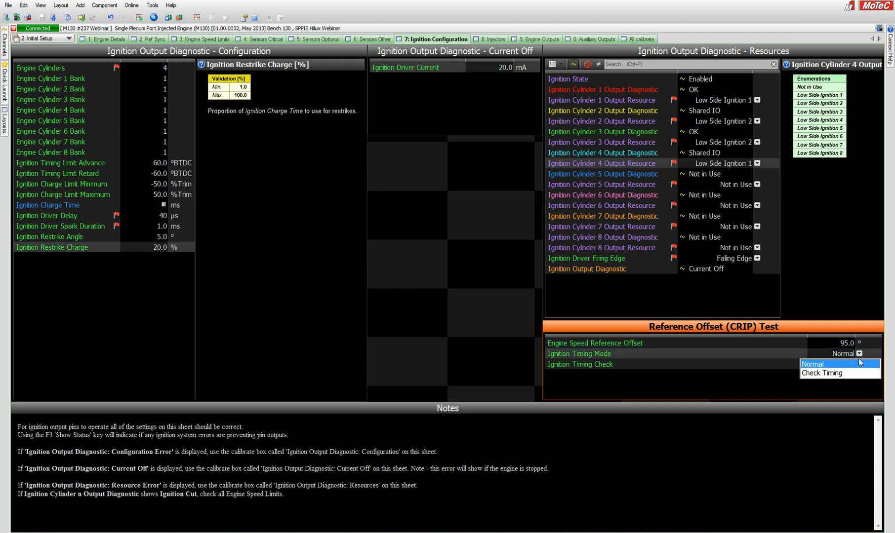
click(822, 374)
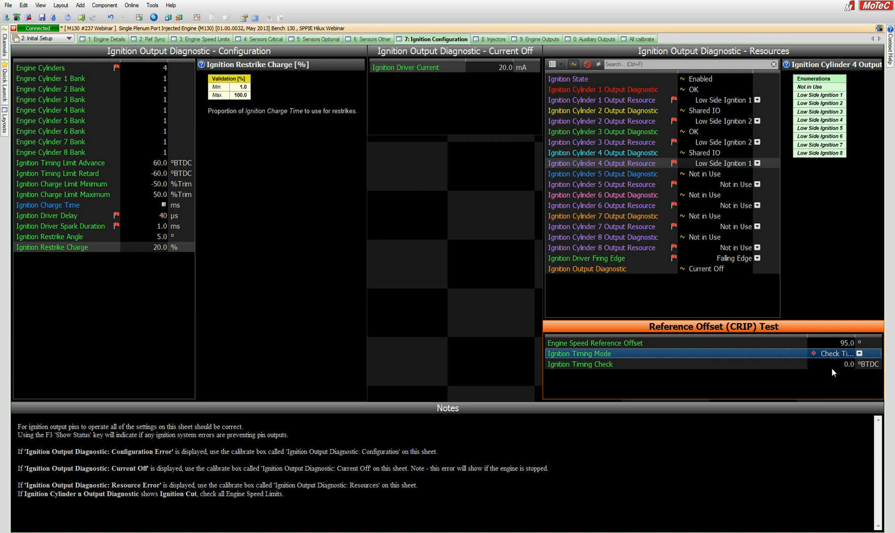
click(846, 365)
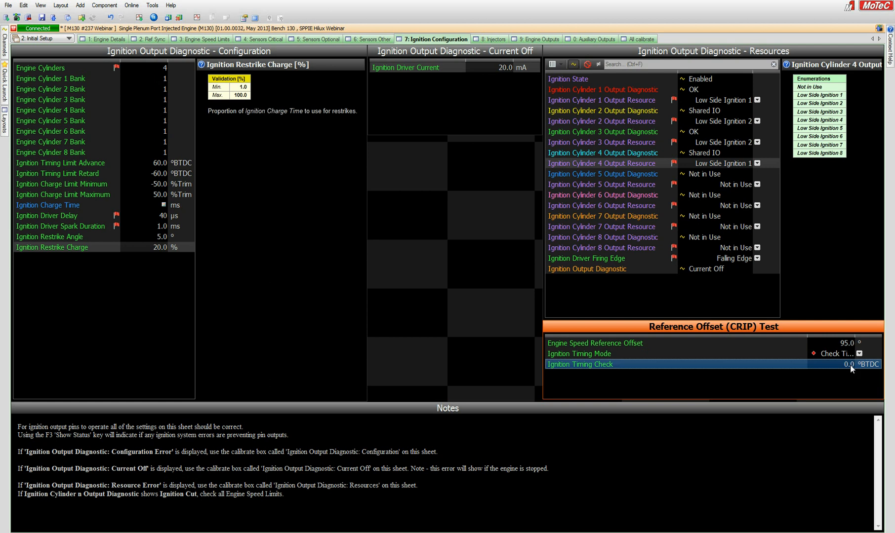
click(841, 346)
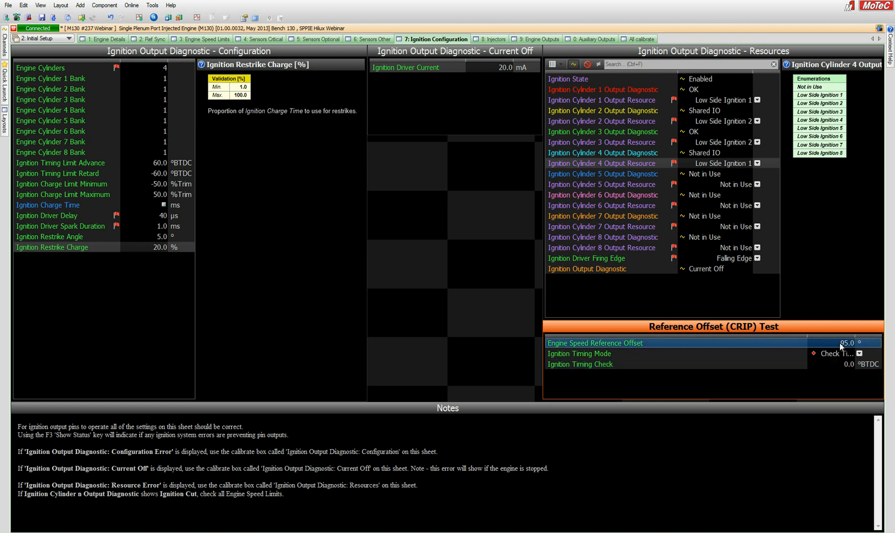